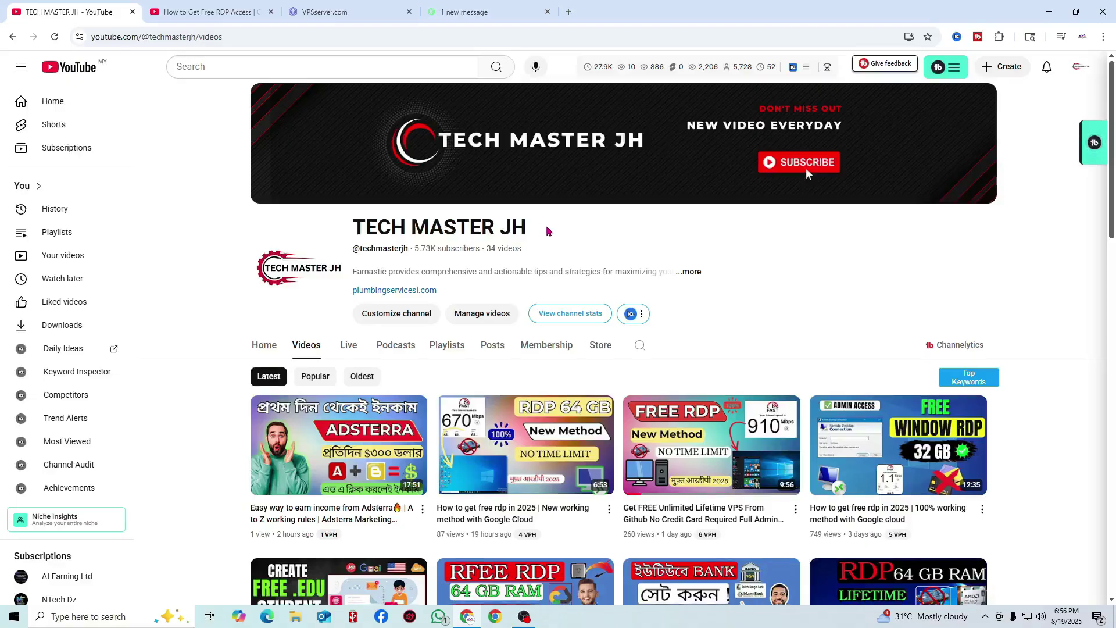
# - Scroll down through the channel's Videos list and back up
pyautogui.scroll(-3, 531, 236)
pyautogui.scroll(-1, 567, 285)
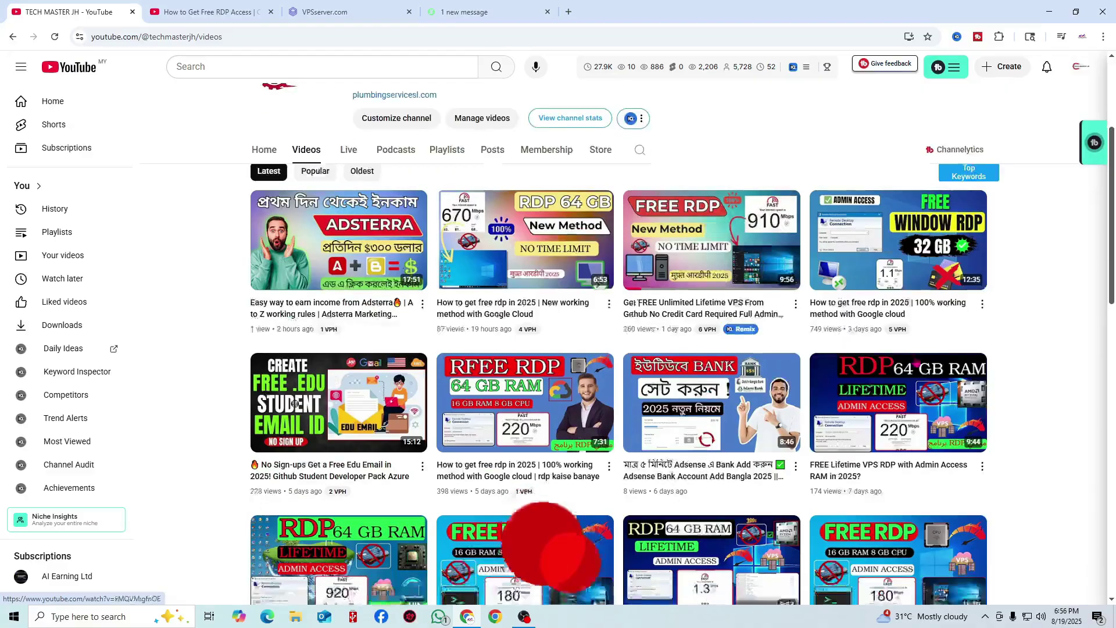
pyautogui.scroll(-4, 1050, 297)
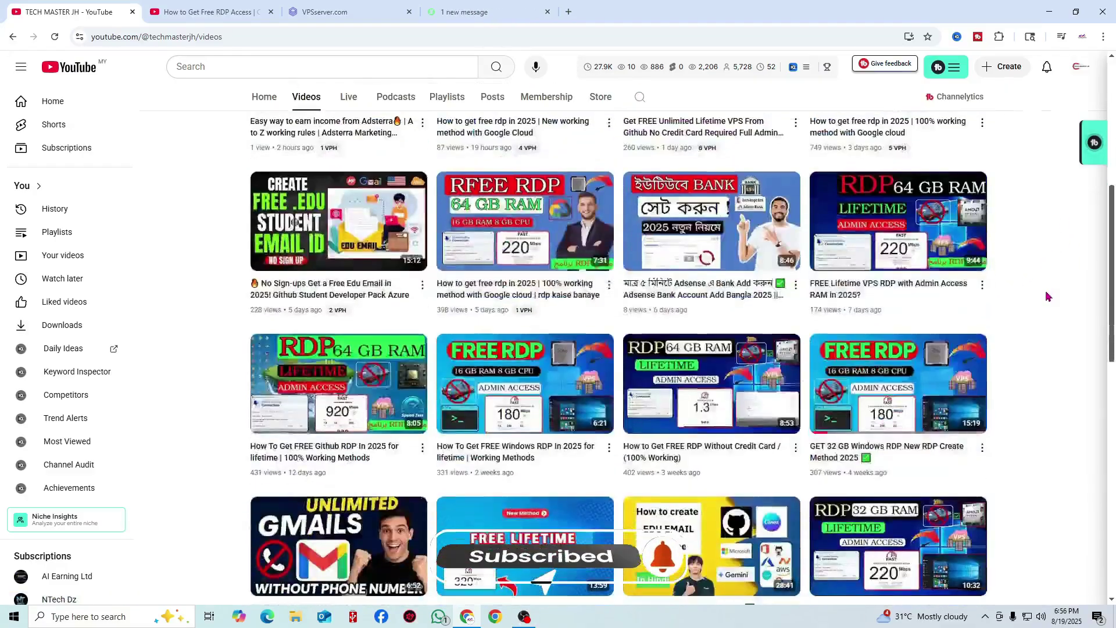
pyautogui.scroll(-3, 1055, 349)
pyautogui.scroll(-1, 1055, 374)
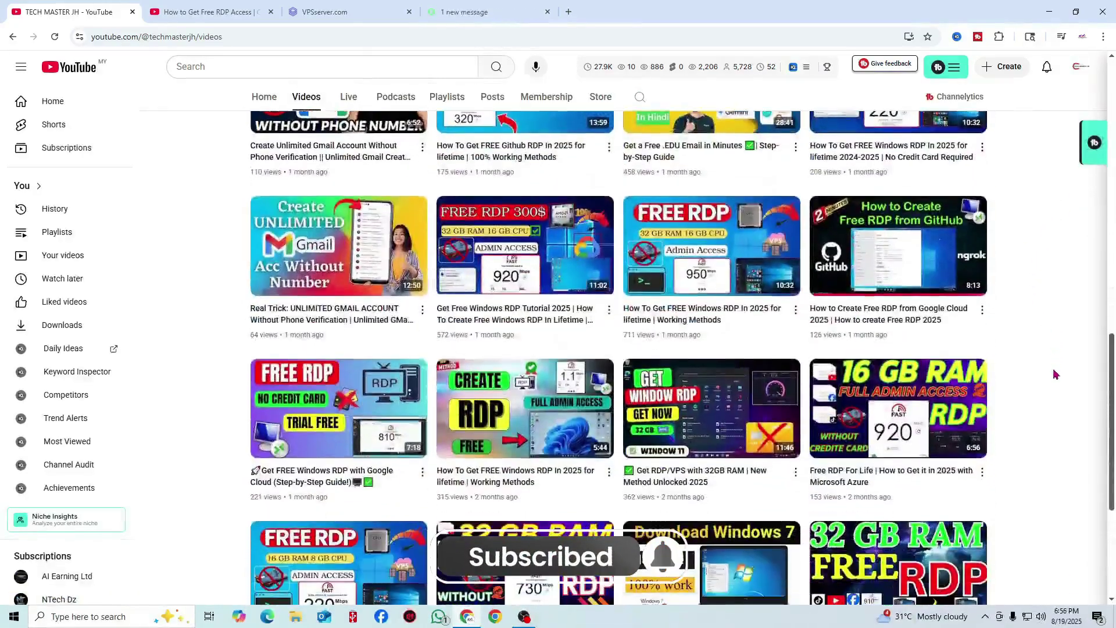
pyautogui.scroll(-2, 1054, 374)
pyautogui.scroll(10, 1052, 325)
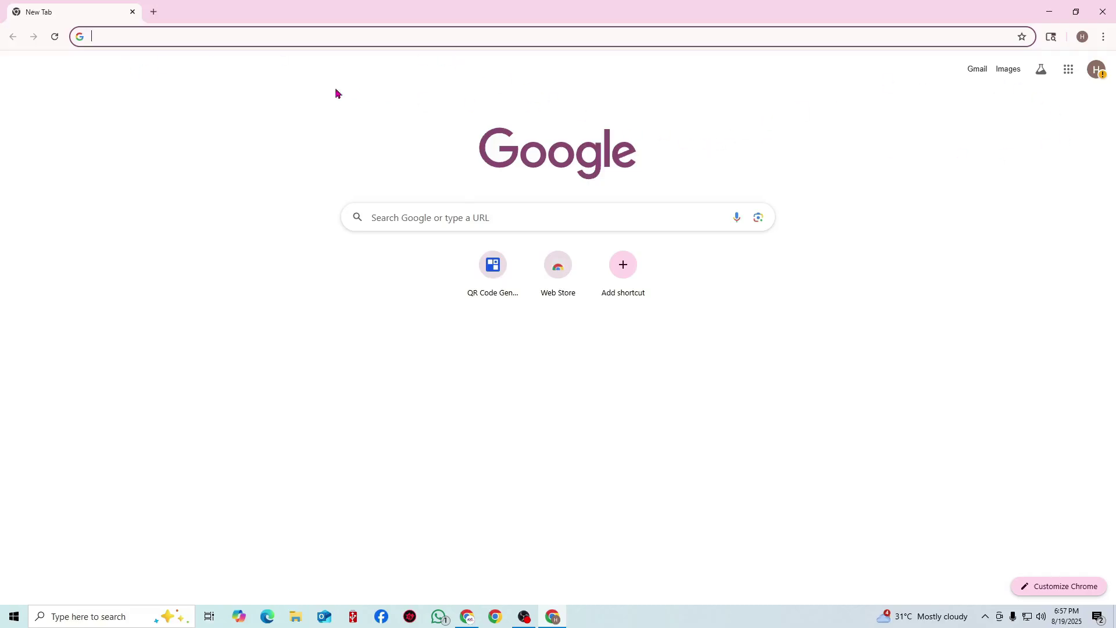
pyautogui.write('https://freerdps.com/')
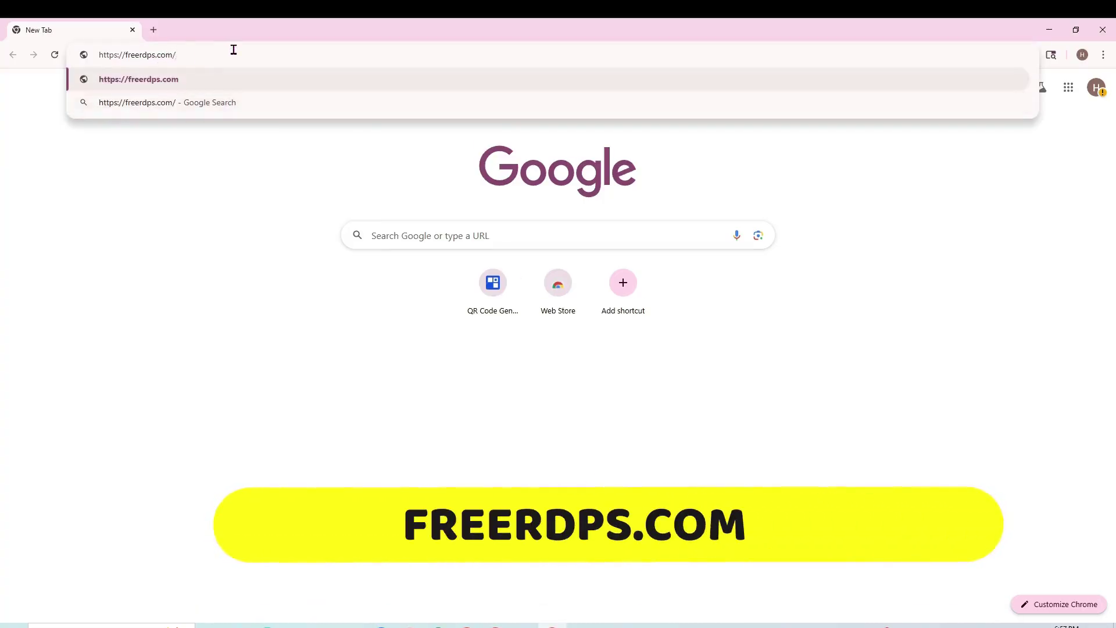
pyautogui.press('Return')
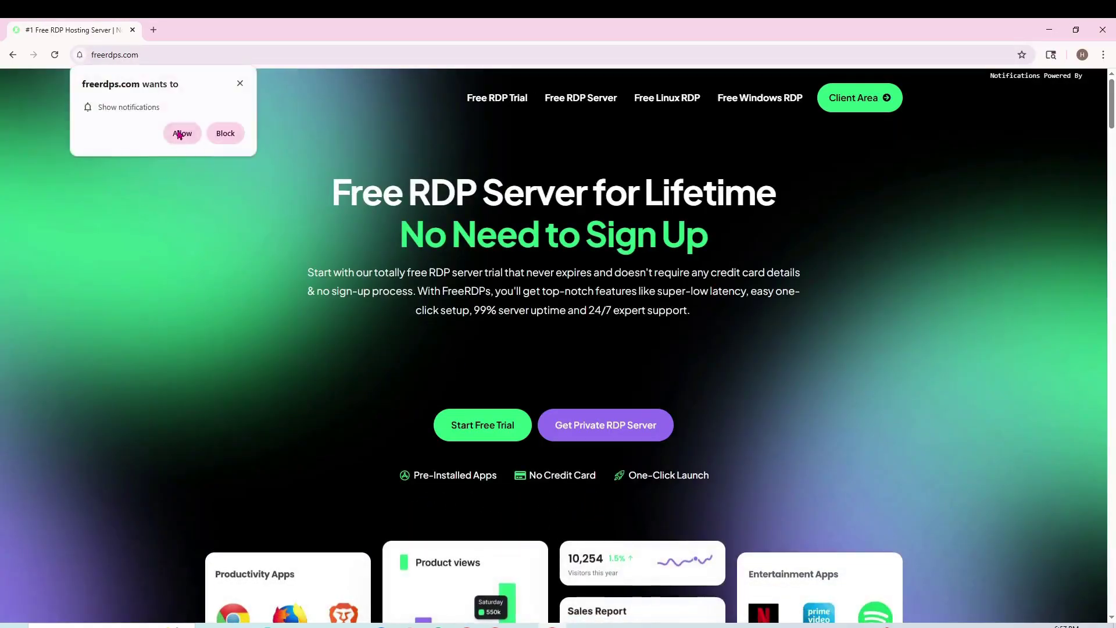
pyautogui.click(181, 133)
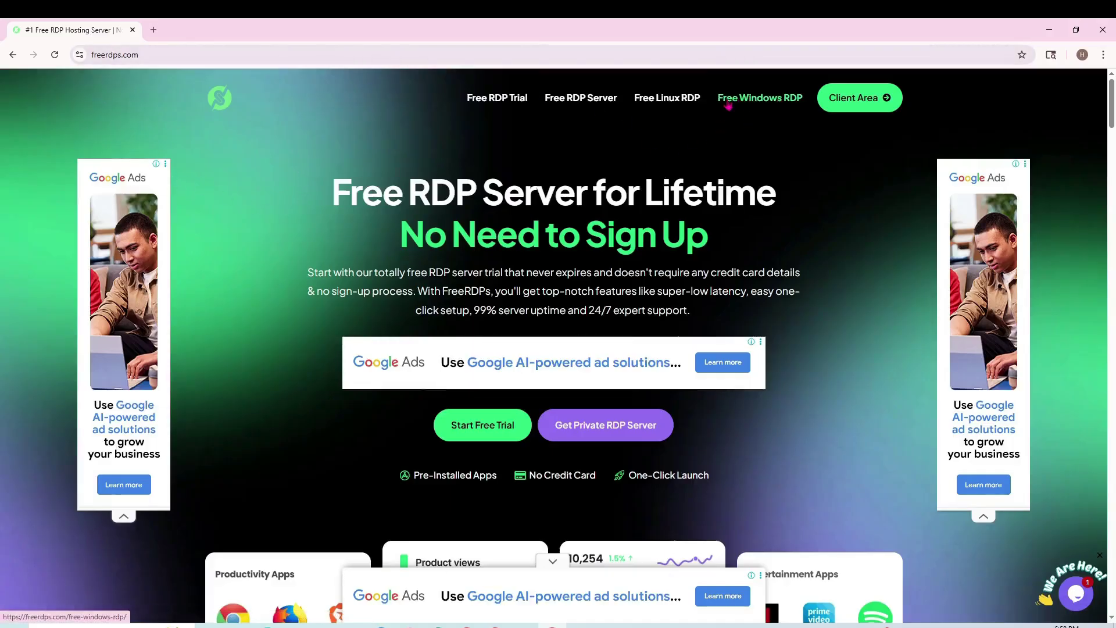
# - Open the Free Windows RDP page and scroll to the pricing plans
pyautogui.click(759, 100)
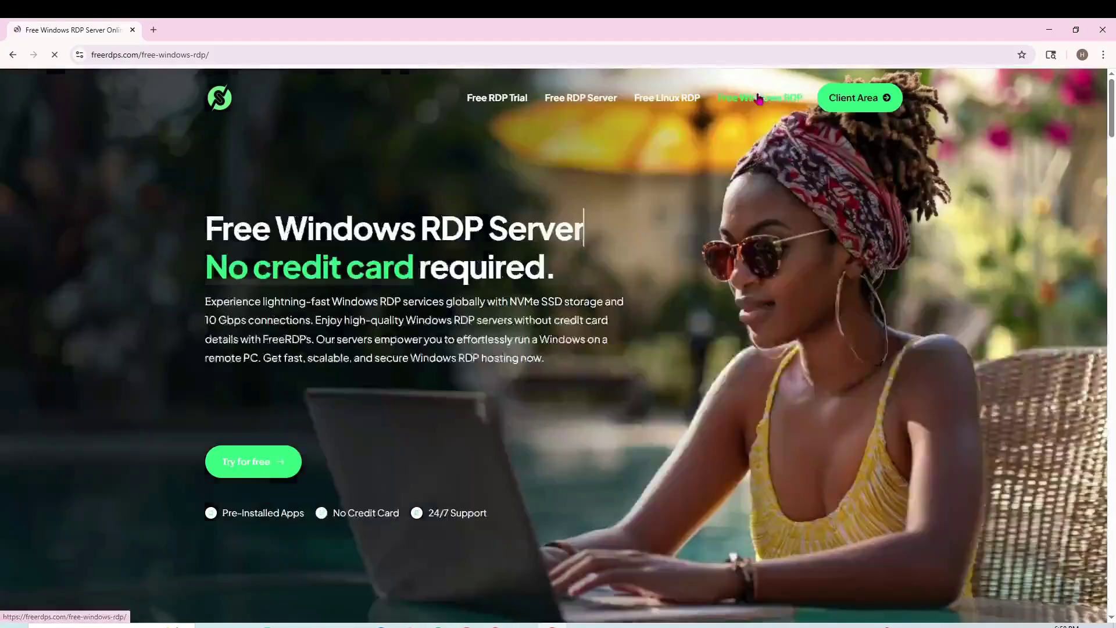
pyautogui.scroll(-3, 407, 337)
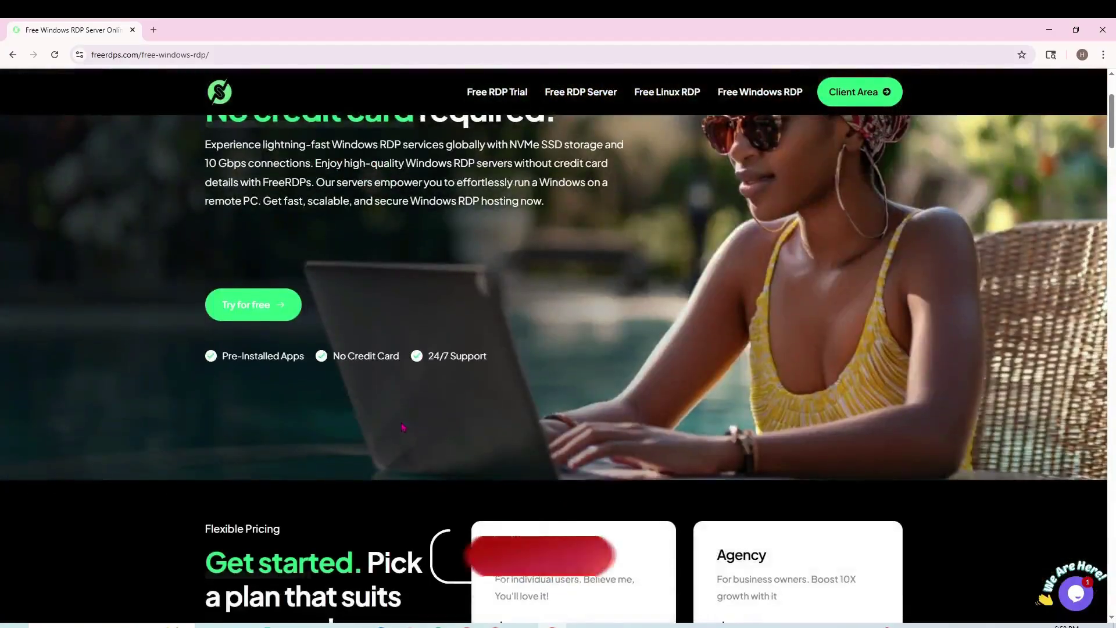
pyautogui.scroll(-7, 1113, 175)
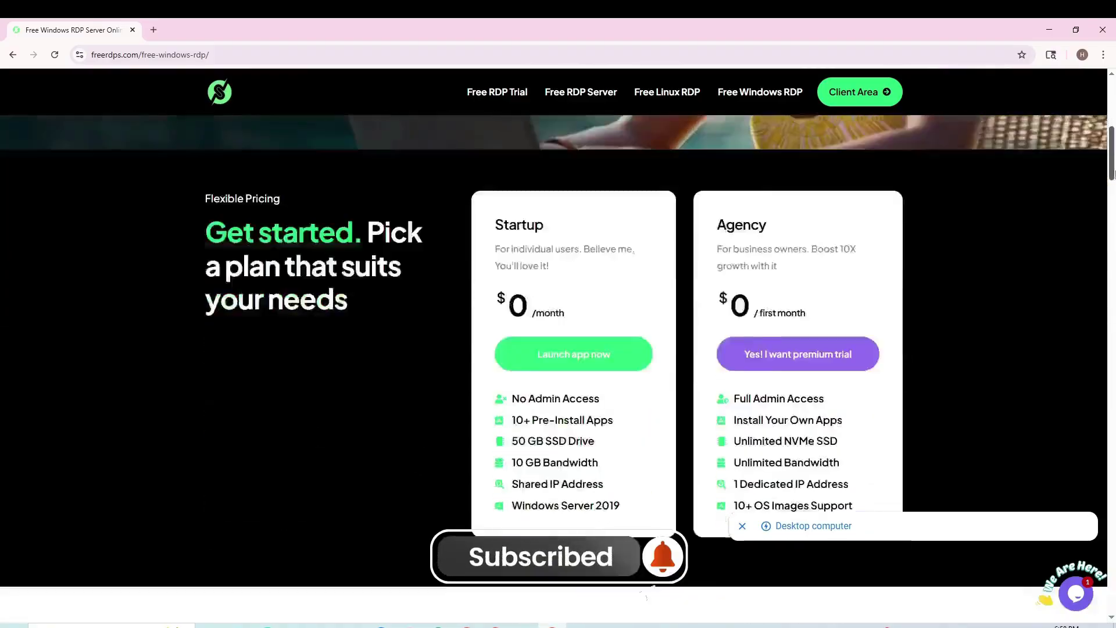
pyautogui.scroll(2, 1114, 174)
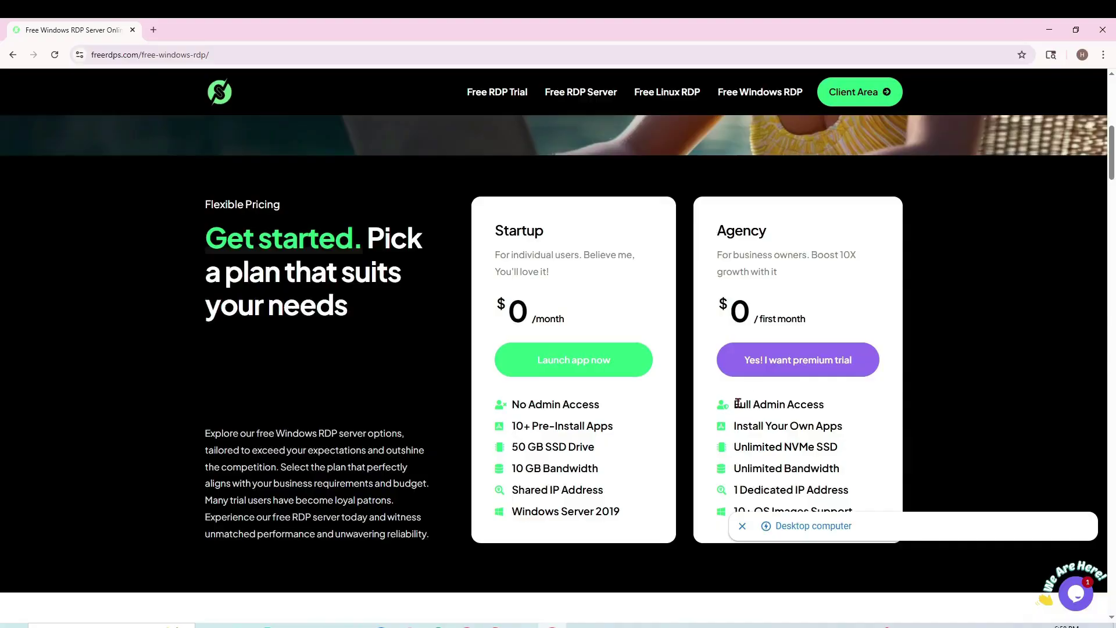
# - Highlight the Agency and Startup plans' feature lists
pyautogui.moveTo(736, 403); pyautogui.dragTo(847, 498)
pyautogui.click(847, 499)
pyautogui.moveTo(520, 404); pyautogui.dragTo(623, 493)
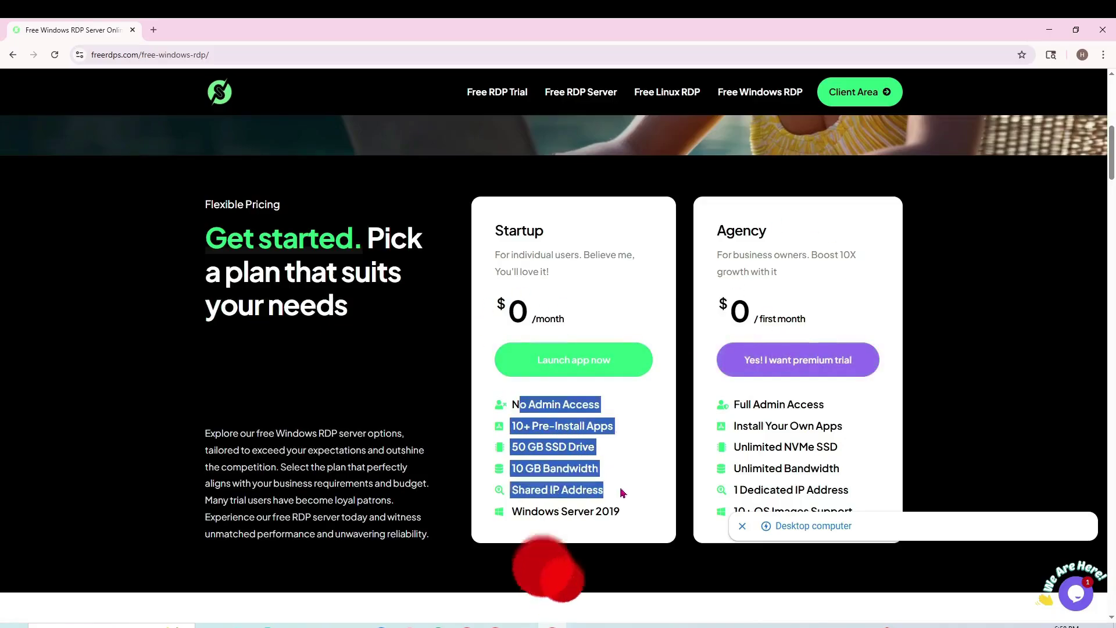
pyautogui.click(630, 416)
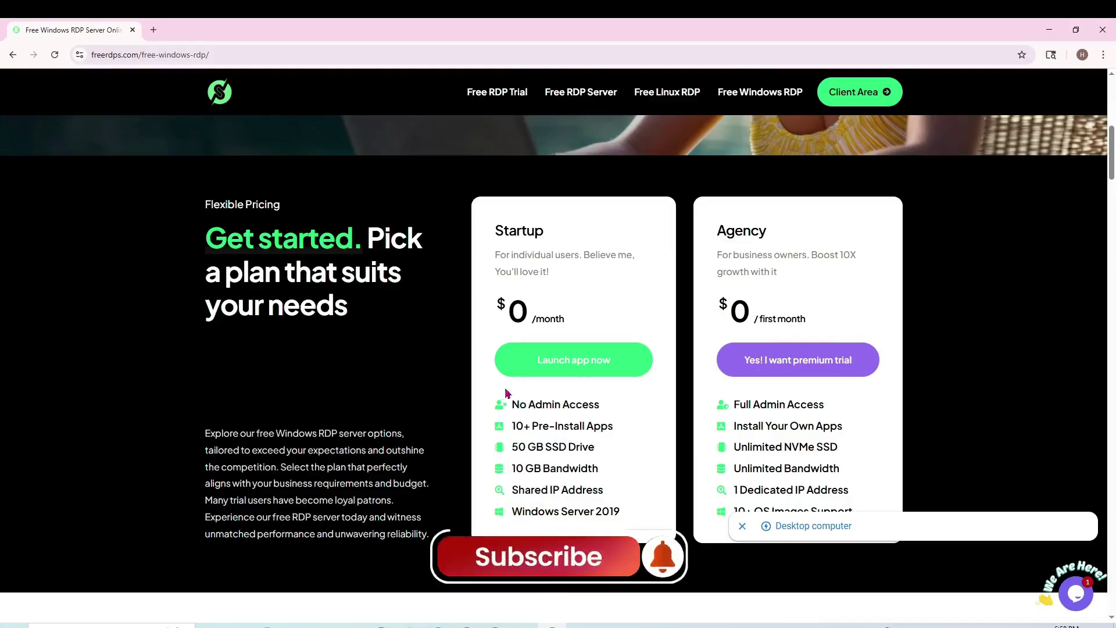
# - Launch the free Startup plan and select its RDP username and password
pyautogui.click(597, 363)
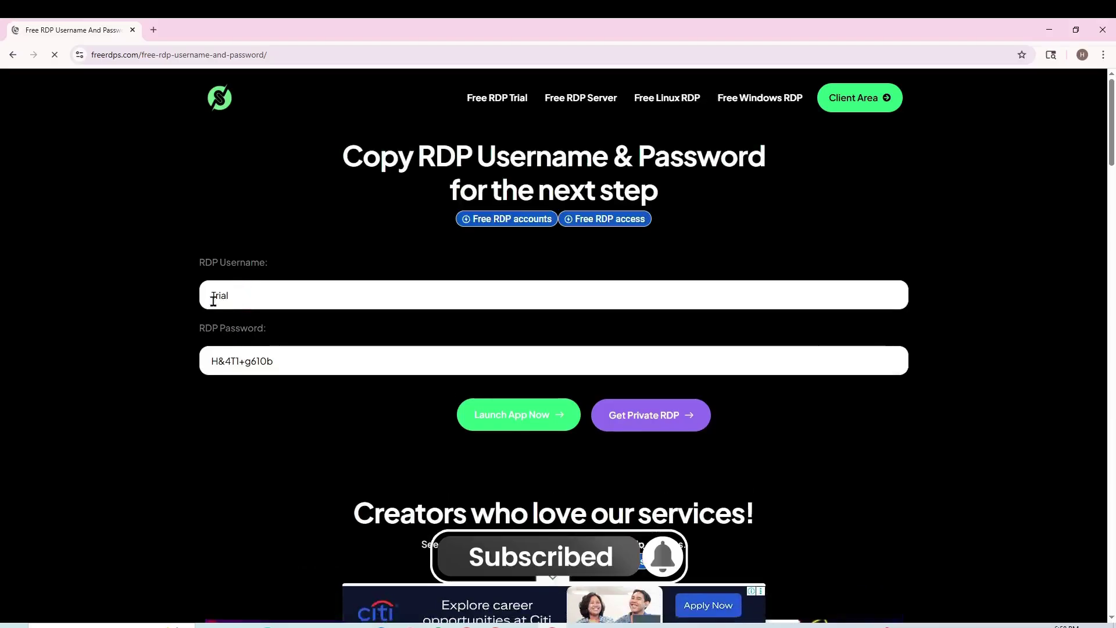
pyautogui.doubleClick(220, 296)
pyautogui.press('super+c')
pyautogui.moveTo(285, 363); pyautogui.dragTo(210, 363)
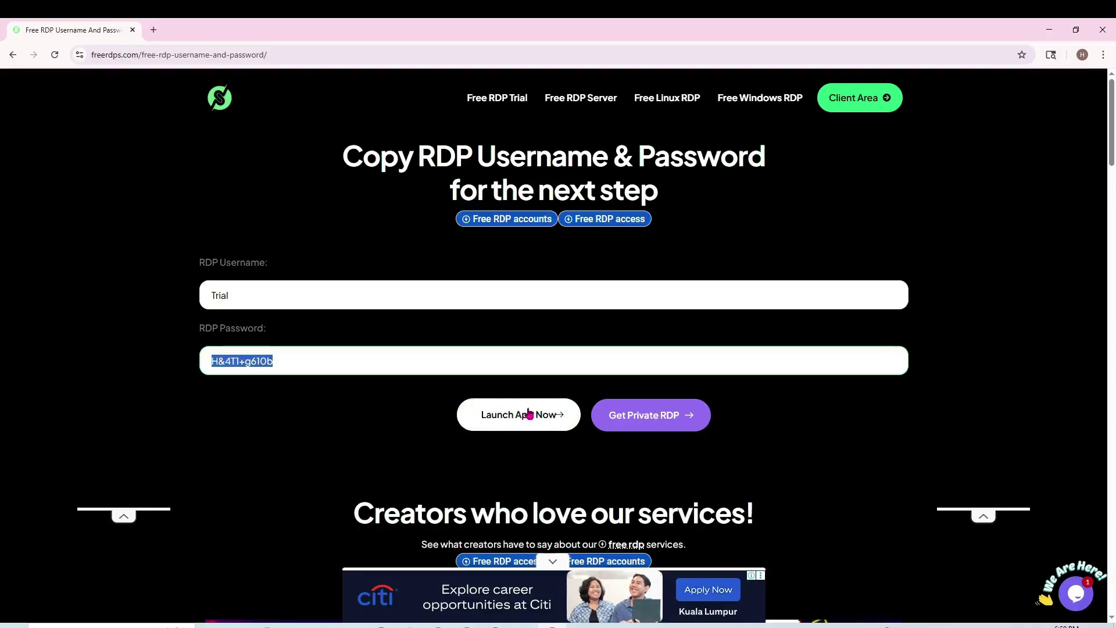
# - Open the FreeRDPs app login and fill in the username, allowing clipboard sharing
pyautogui.click(511, 416)
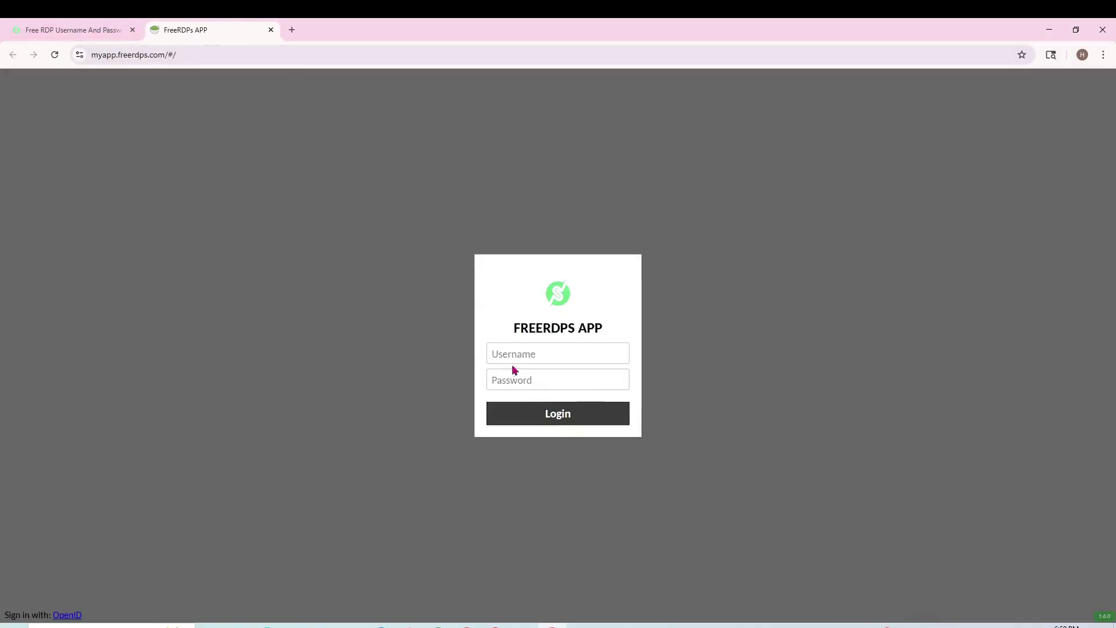
pyautogui.click(520, 355)
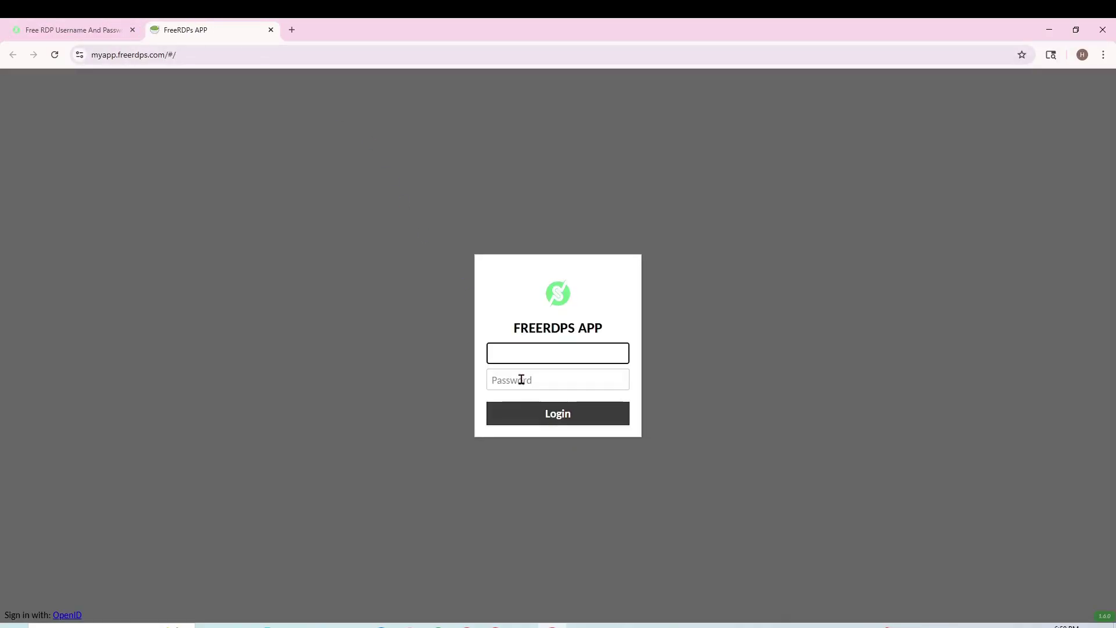
pyautogui.click(521, 379)
pyautogui.click(518, 348)
pyautogui.click(75, 28)
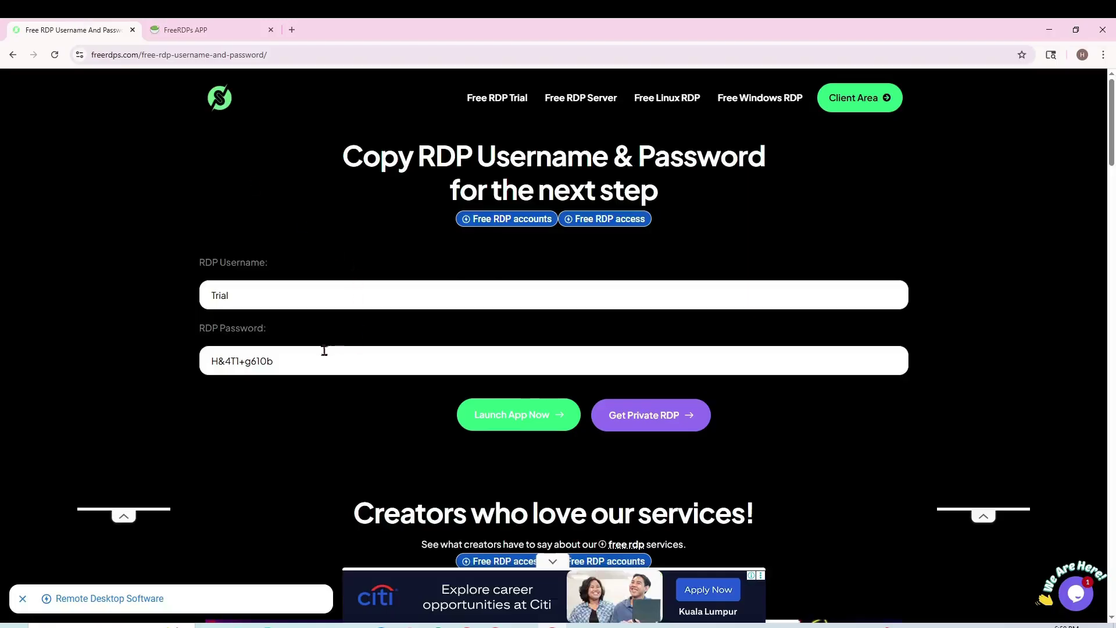
pyautogui.hotkey('ctrl', 'Tab')
pyautogui.click(181, 145)
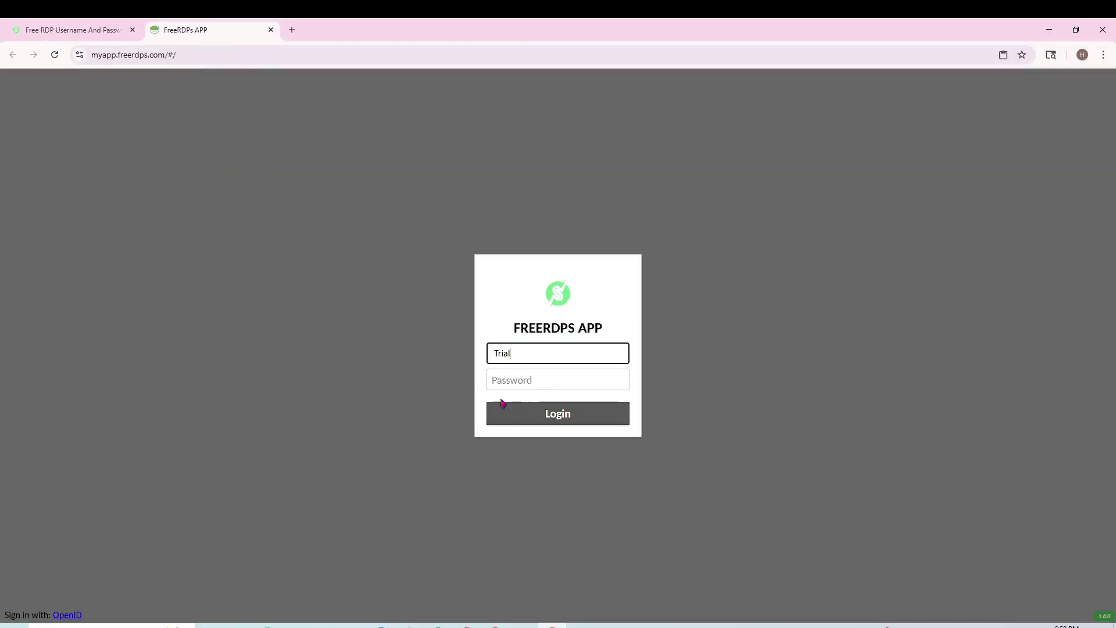
# - Copy the RDP password and focus the login password field
pyautogui.click(67, 27)
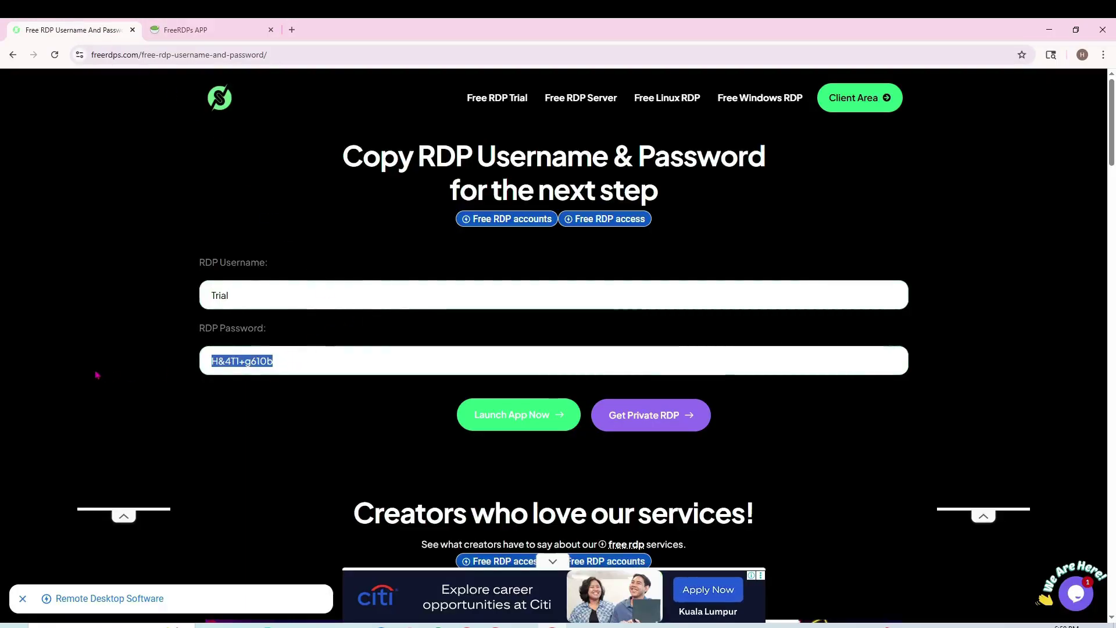
pyautogui.hotkey('ctrl', 'Tab')
pyautogui.click(522, 381)
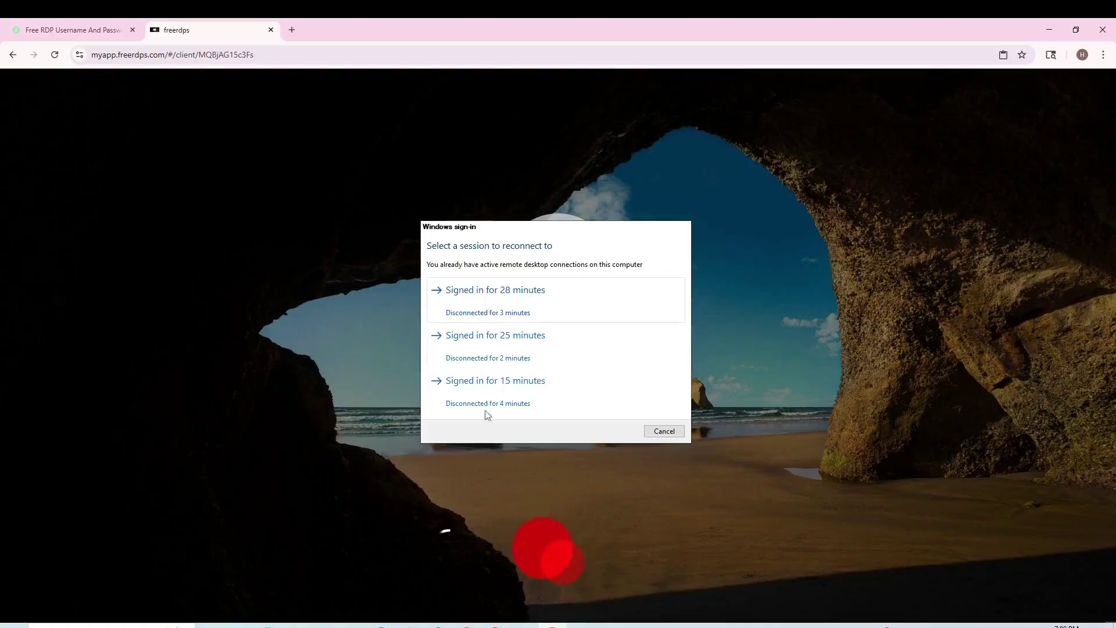
# - Reconnect to one of the existing remote Windows sessions
pyautogui.click(469, 310)
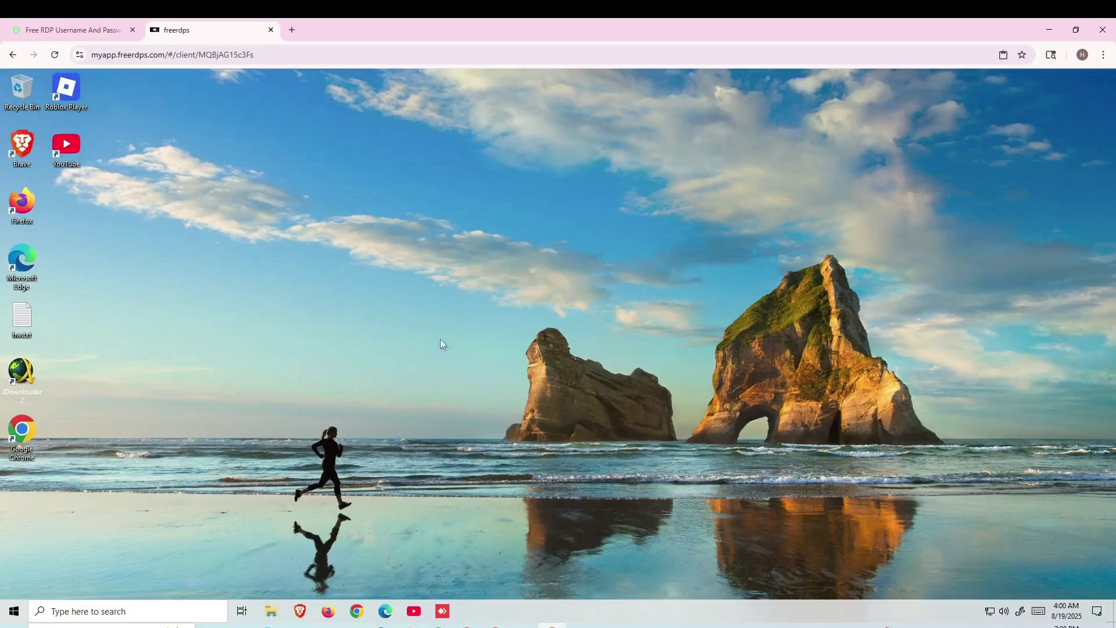
# - Show the remote server's About page and highlight the 6.00 GB installed RAM
pyautogui.press('super+Pause')
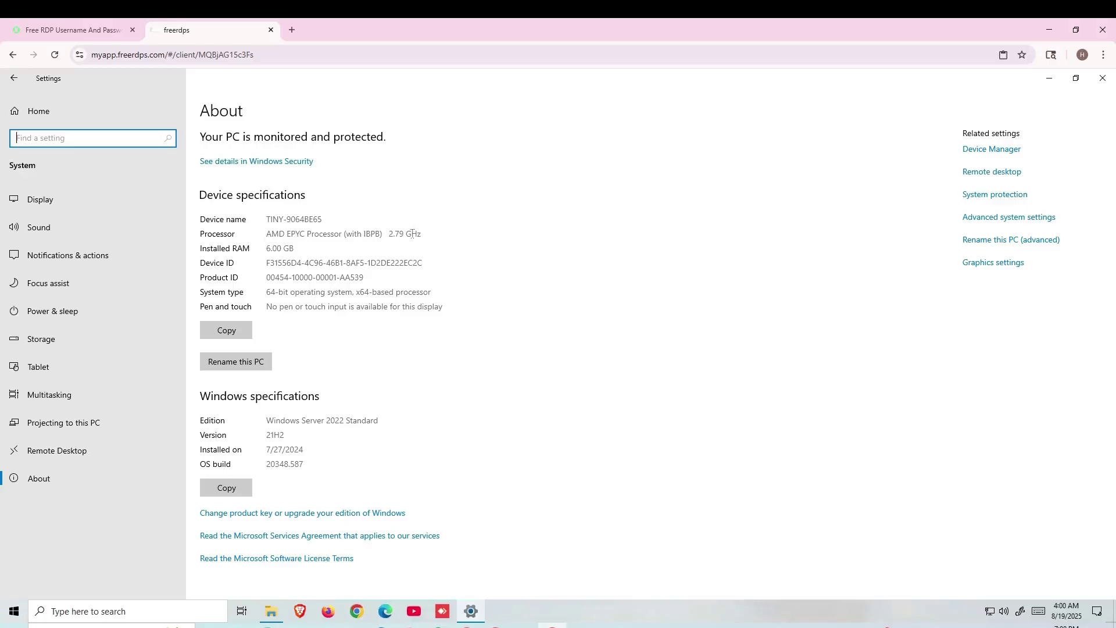
pyautogui.tripleClick(287, 248)
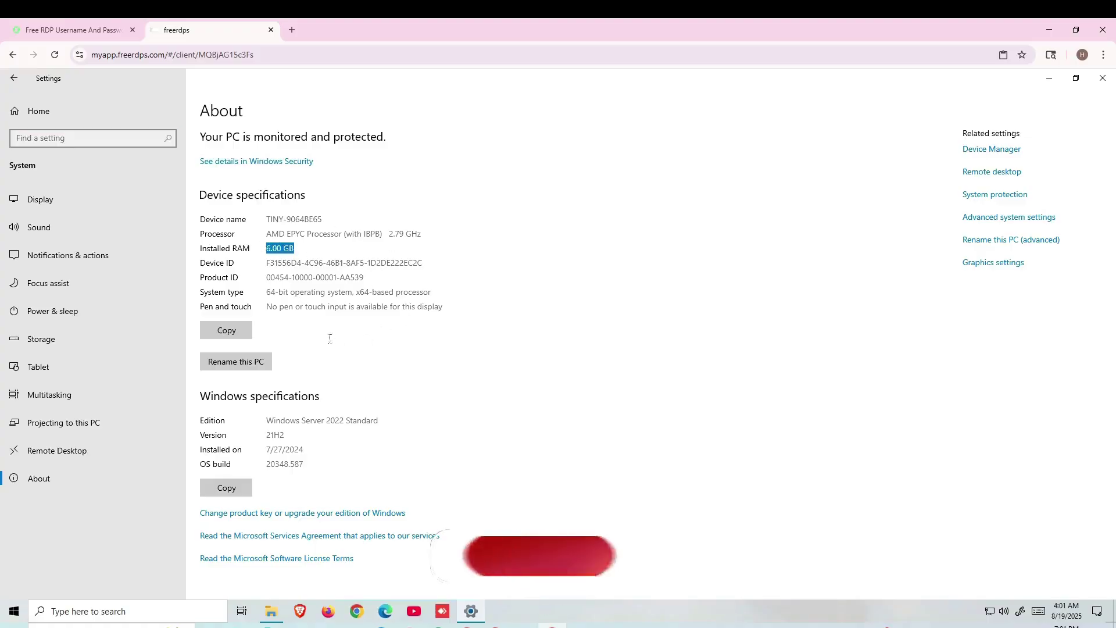
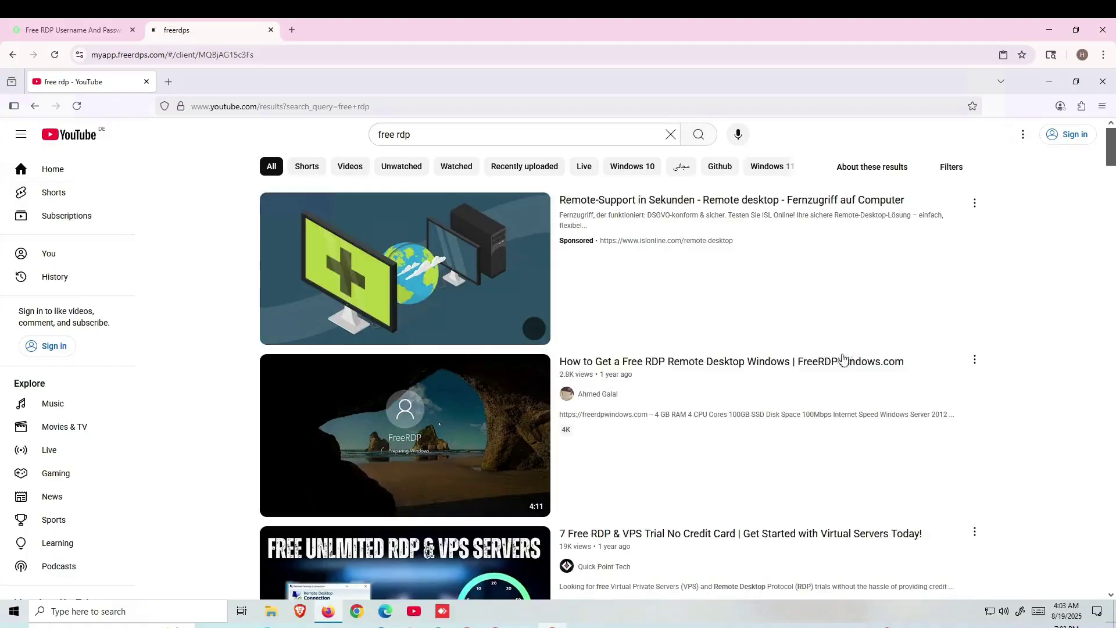
pyautogui.scroll(-15, 843, 359)
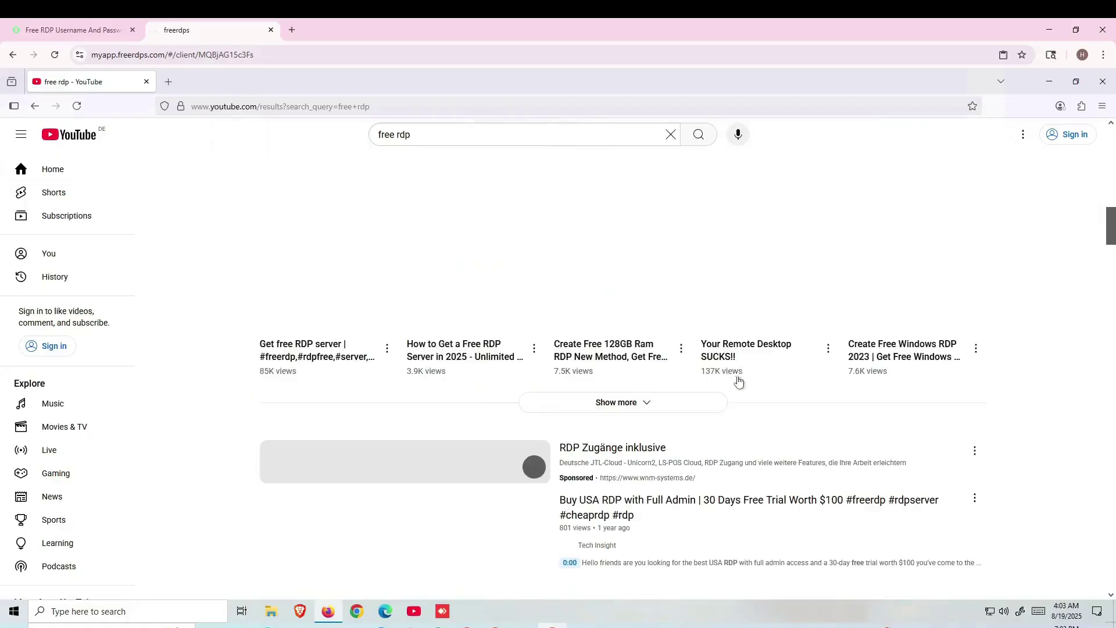
pyautogui.scroll(6, 779, 267)
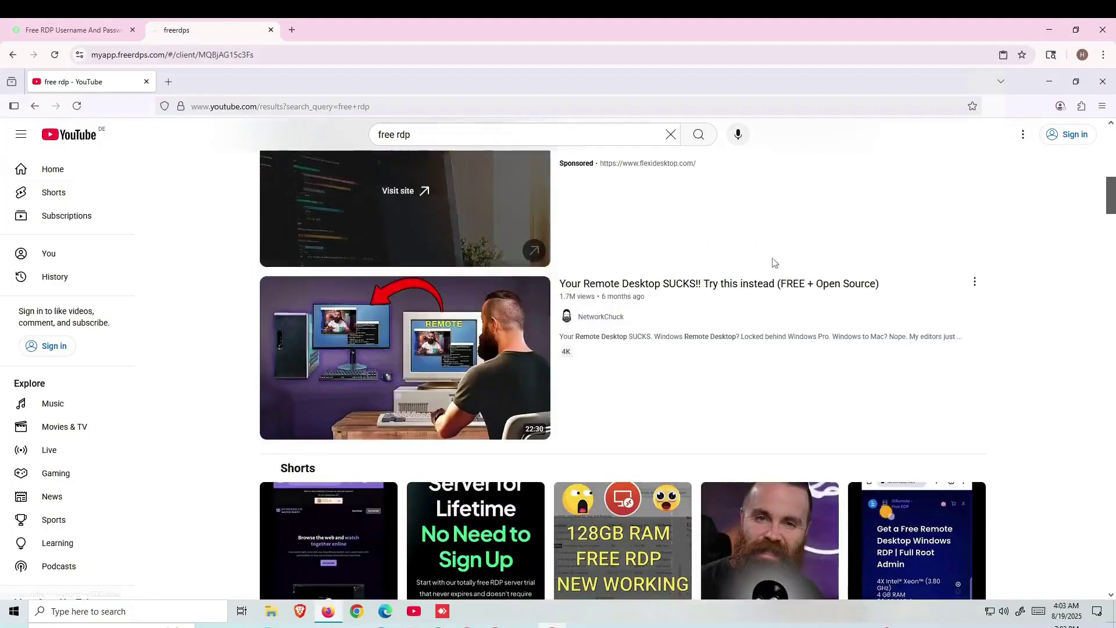
pyautogui.scroll(8, 775, 262)
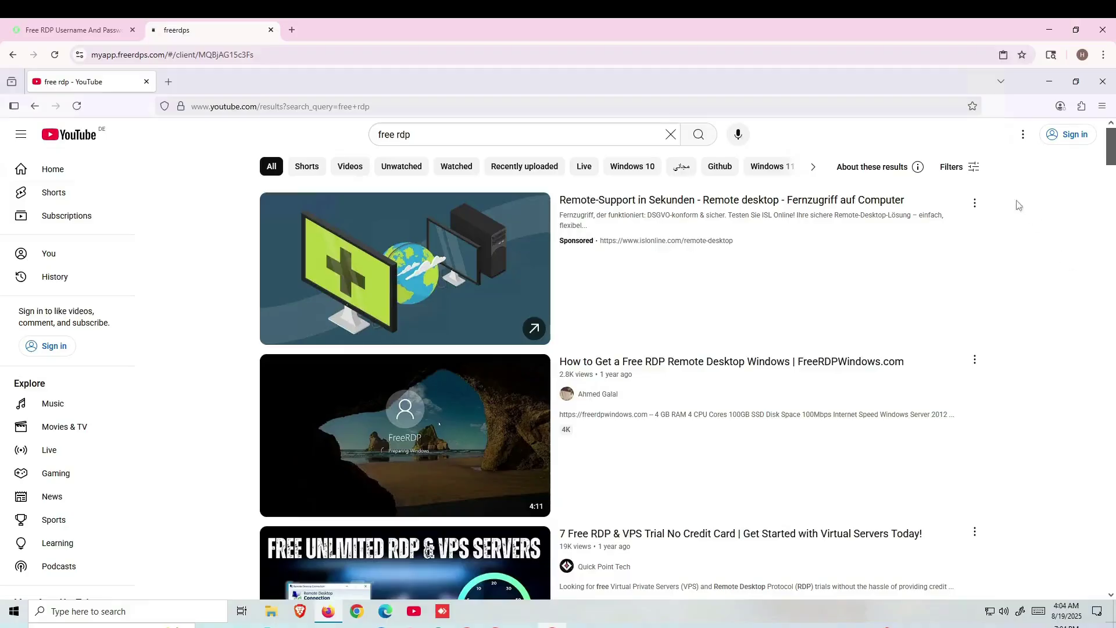
pyautogui.click(1024, 135)
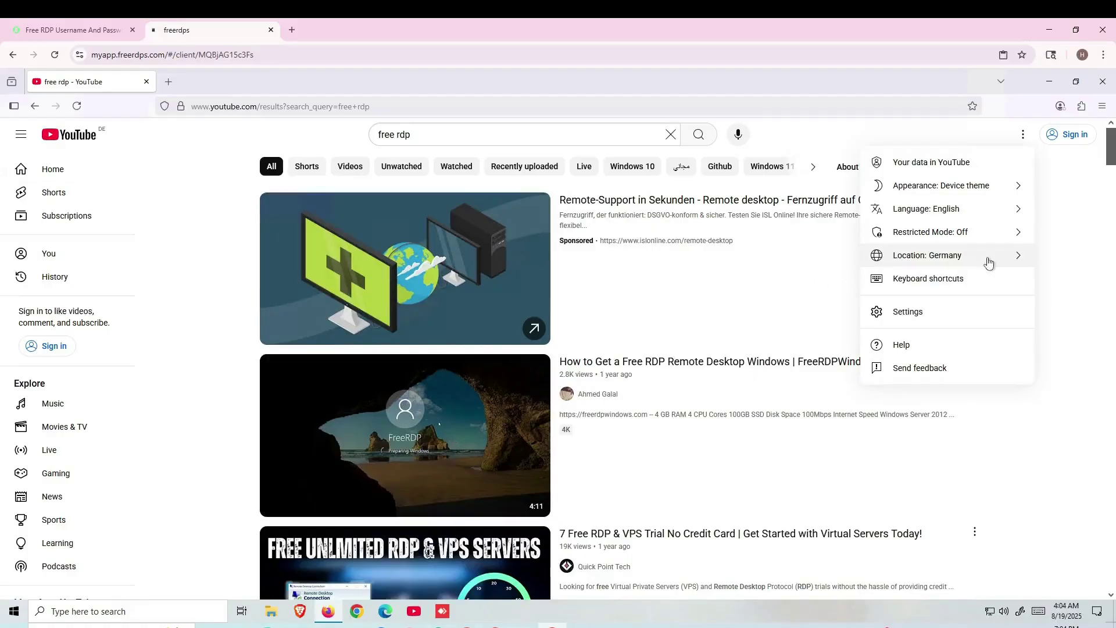
pyautogui.click(745, 280)
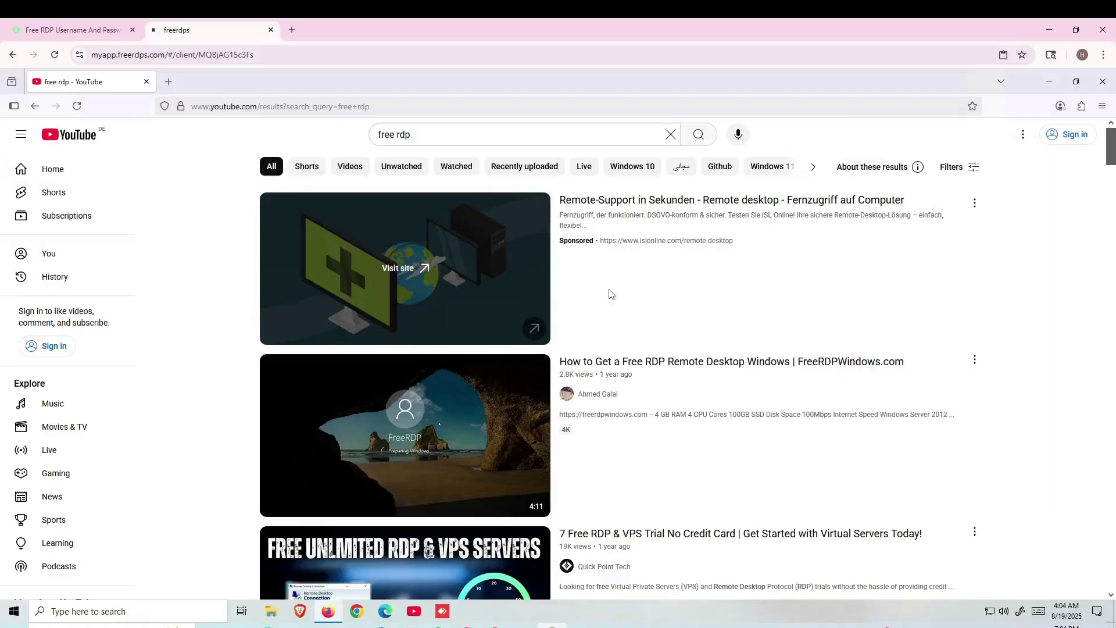